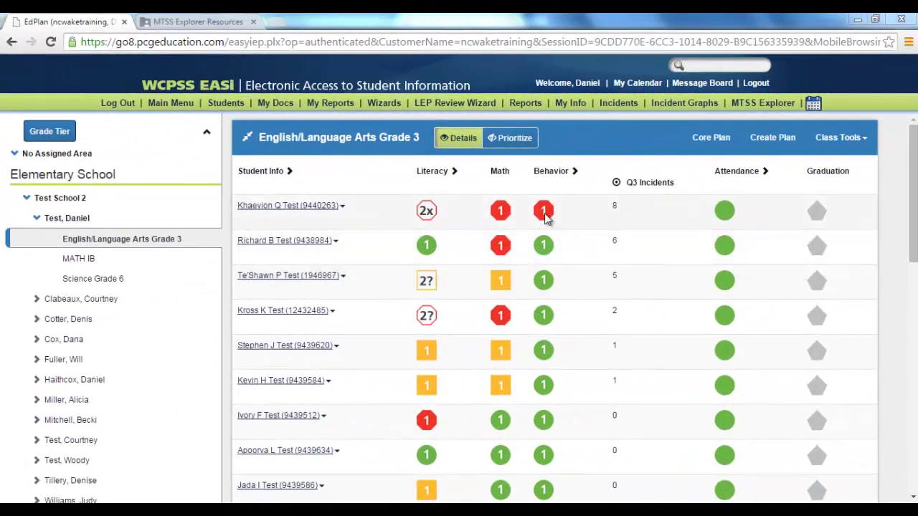
Create a new class behavior screening dated 03/23/2015 from Class Tools and save it.
{"action": "mouse_move", "coordinate": [545, 218]}
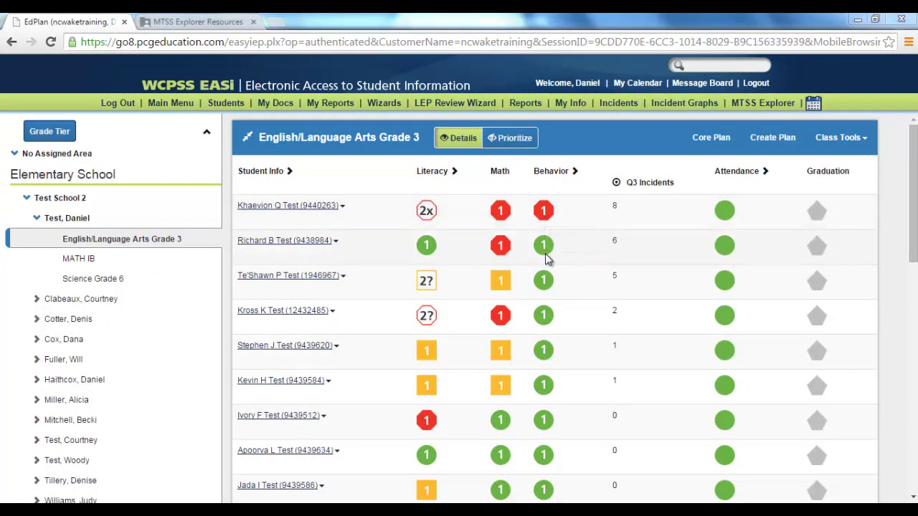
{"action": "mouse_move", "coordinate": [546, 256]}
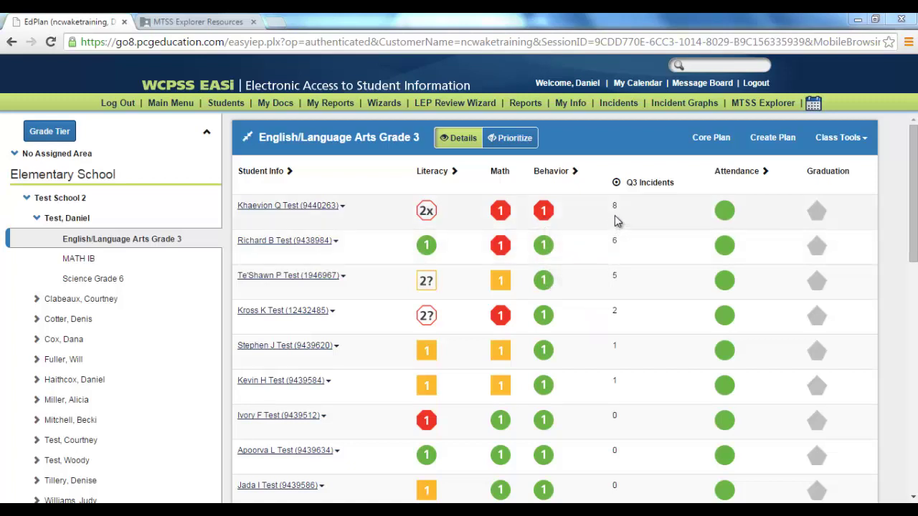
{"action": "left_click", "coordinate": [862, 139]}
{"action": "left_click", "coordinate": [817, 157]}
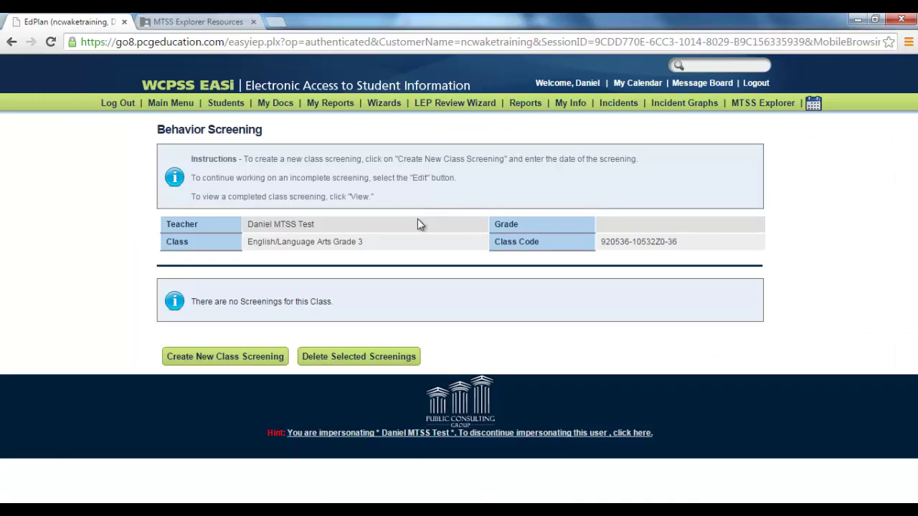
{"action": "left_click", "coordinate": [242, 356]}
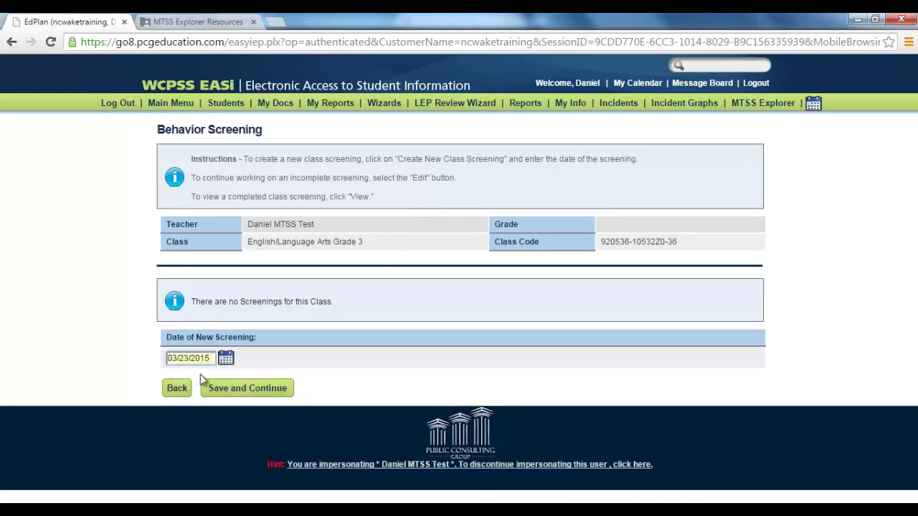
{"action": "left_click", "coordinate": [244, 389]}
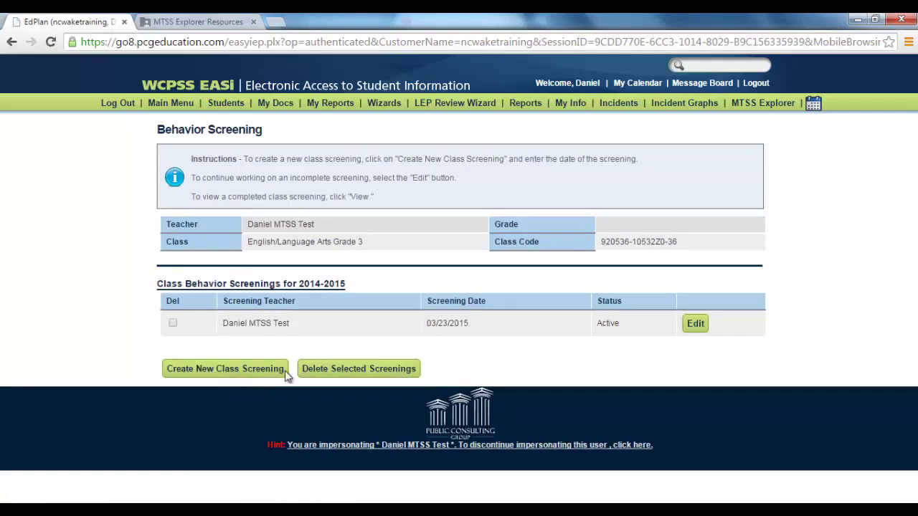
Open the 03/23/2015 screening for editing and review the problem-behavior instructions.
{"action": "left_click", "coordinate": [693, 324]}
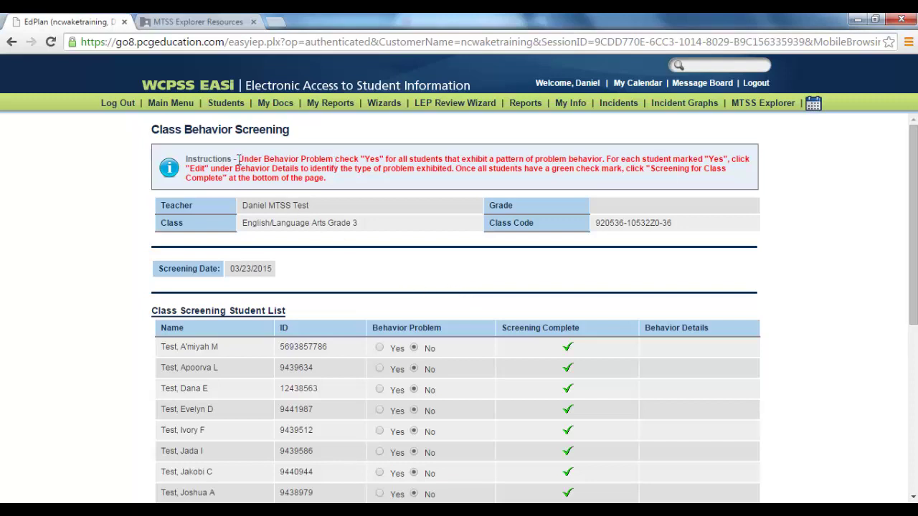
{"action": "left_click_drag", "start_coordinate": [239, 159], "coordinate": [601, 160]}
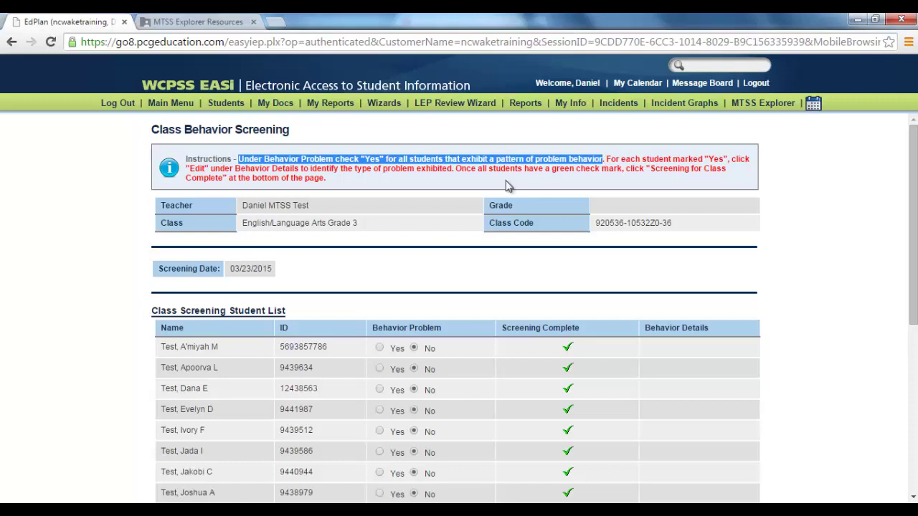
{"action": "left_click", "coordinate": [421, 185]}
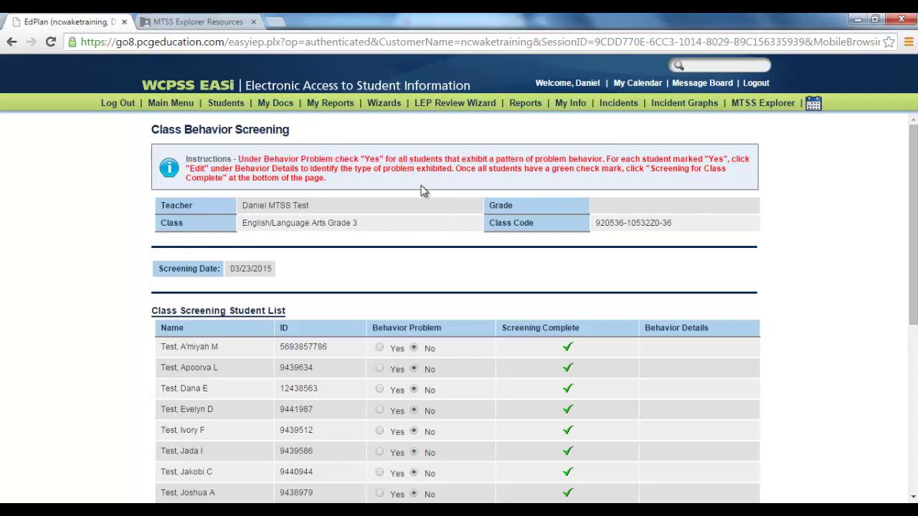
{"action": "scroll", "coordinate": [427, 210], "scroll_direction": "down", "scroll_amount": 3}
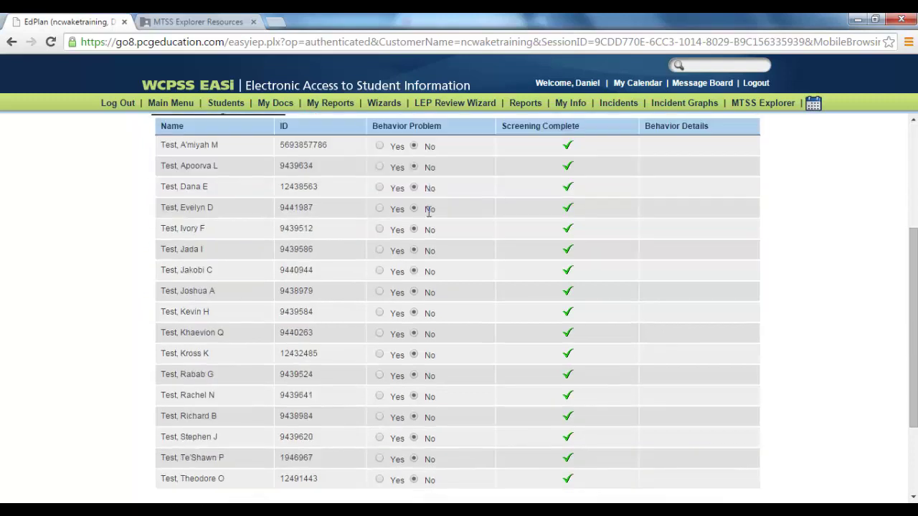
{"action": "scroll", "coordinate": [429, 212], "scroll_direction": "down", "scroll_amount": 1}
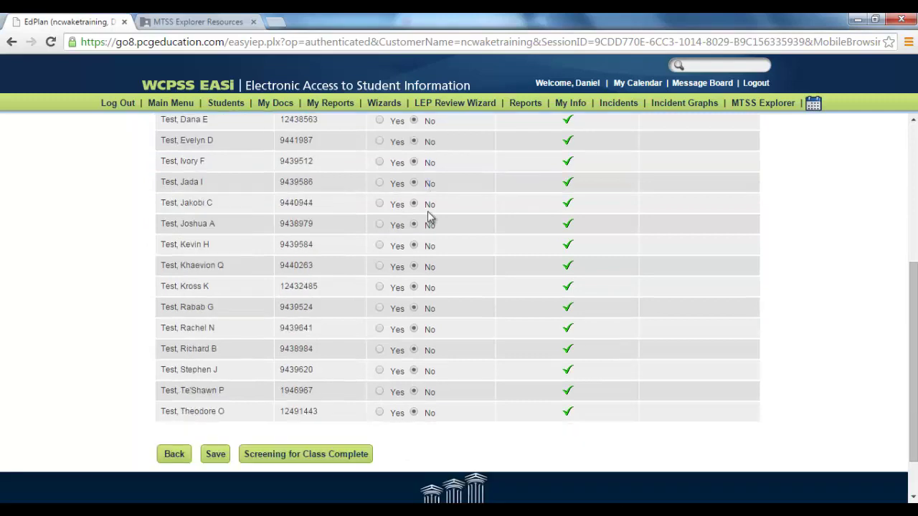
{"action": "scroll", "coordinate": [428, 215], "scroll_direction": "down", "scroll_amount": 1}
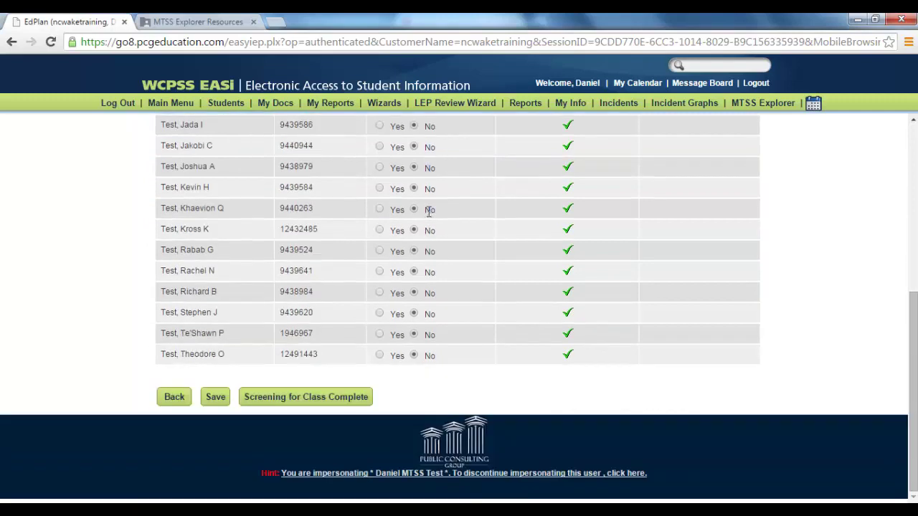
Mark two students Yes for Behavior Problem and open the first student's behavior form.
{"action": "left_click", "coordinate": [380, 272]}
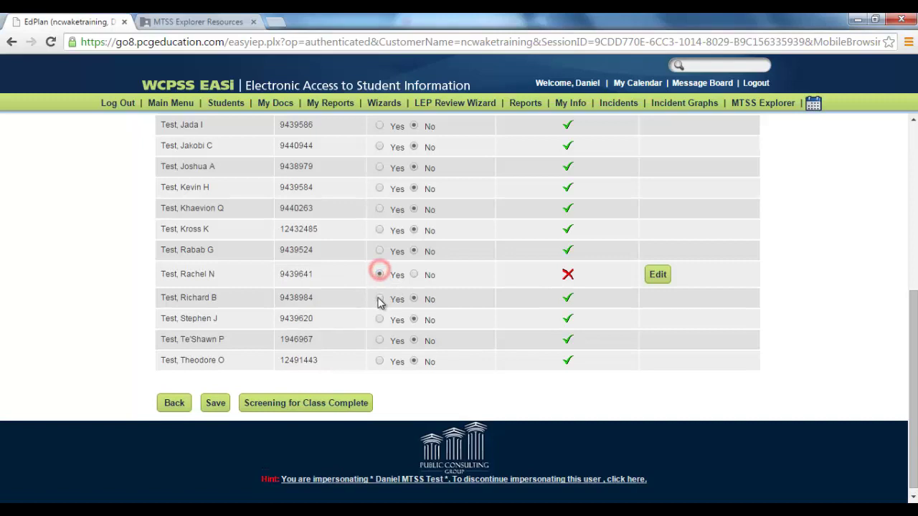
{"action": "left_click", "coordinate": [380, 300]}
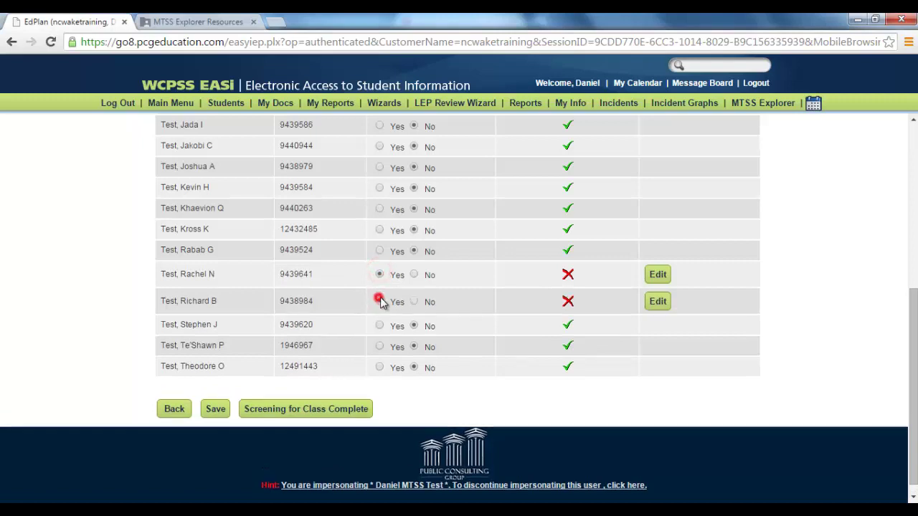
{"action": "left_click", "coordinate": [659, 278]}
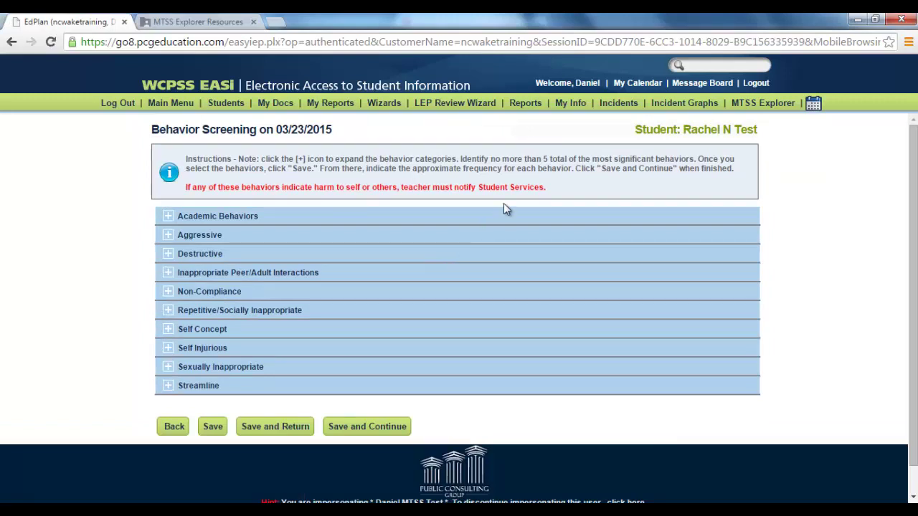
Under Self Concept, rate 'Reacts poorly to criticism or when redirected' Critical, more than 5 times daily.
{"action": "left_click_drag", "start_coordinate": [543, 159], "coordinate": [570, 165]}
{"action": "left_click_drag", "start_coordinate": [592, 160], "coordinate": [692, 160]}
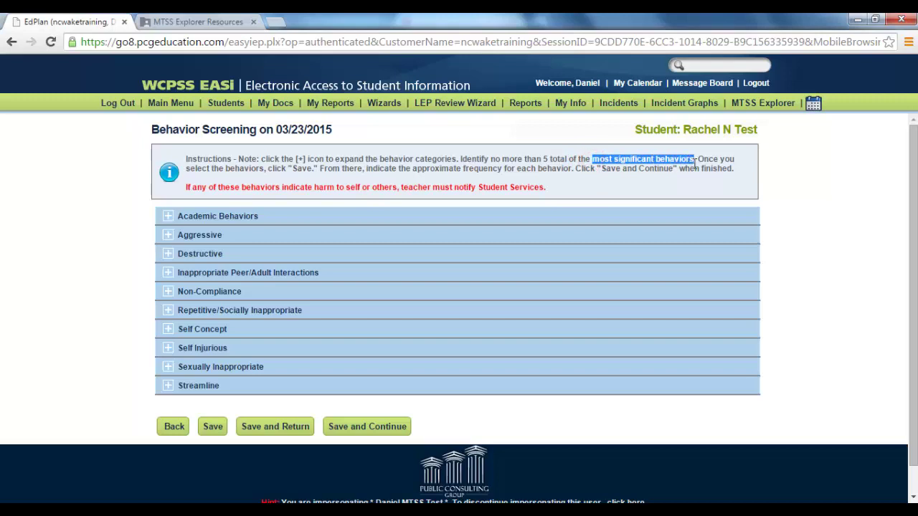
{"action": "left_click", "coordinate": [167, 329]}
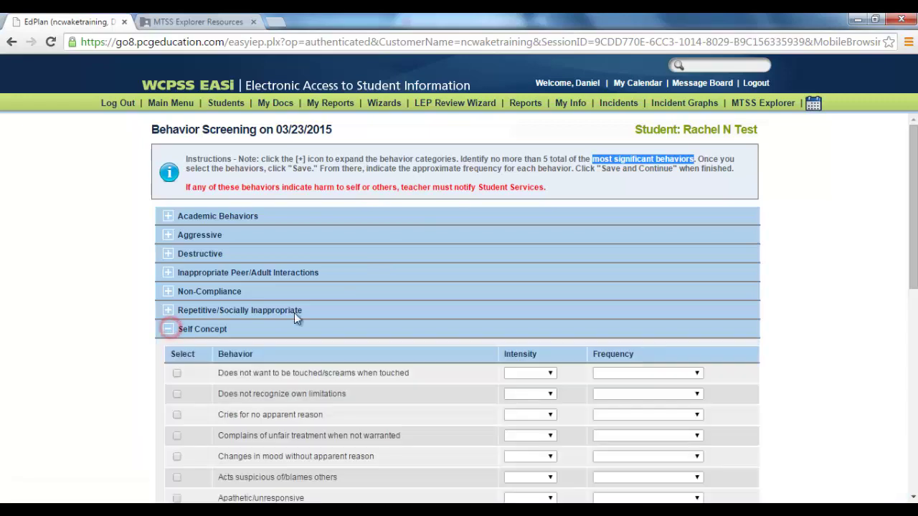
{"action": "scroll", "coordinate": [355, 310], "scroll_direction": "down", "scroll_amount": 3}
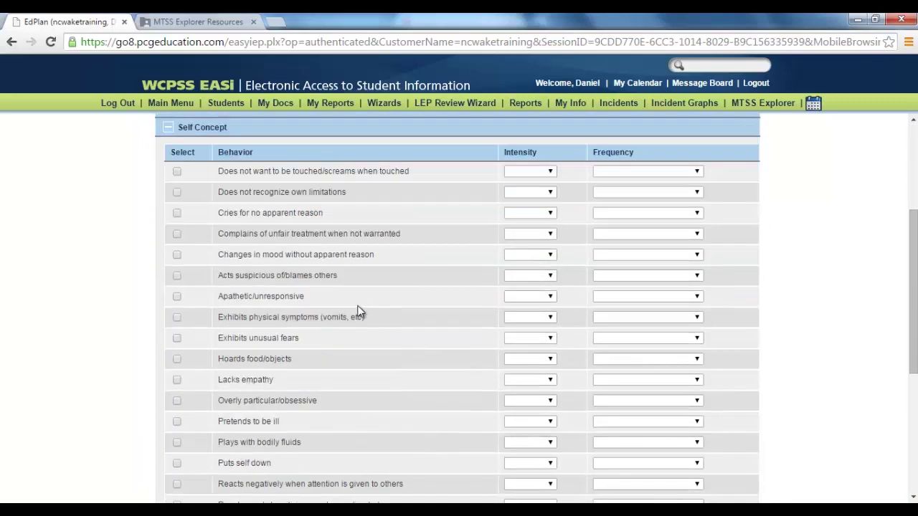
{"action": "scroll", "coordinate": [359, 311], "scroll_direction": "down", "scroll_amount": 2}
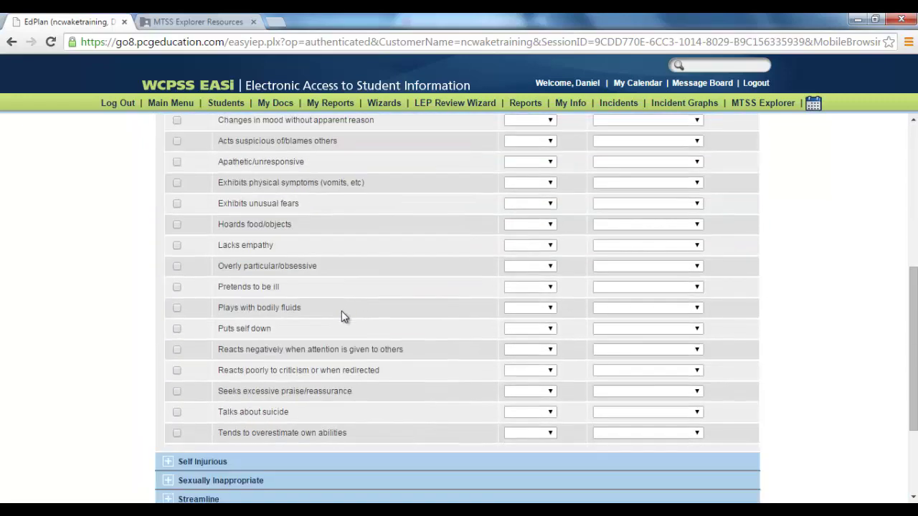
{"action": "left_click", "coordinate": [176, 370]}
{"action": "left_click", "coordinate": [516, 372]}
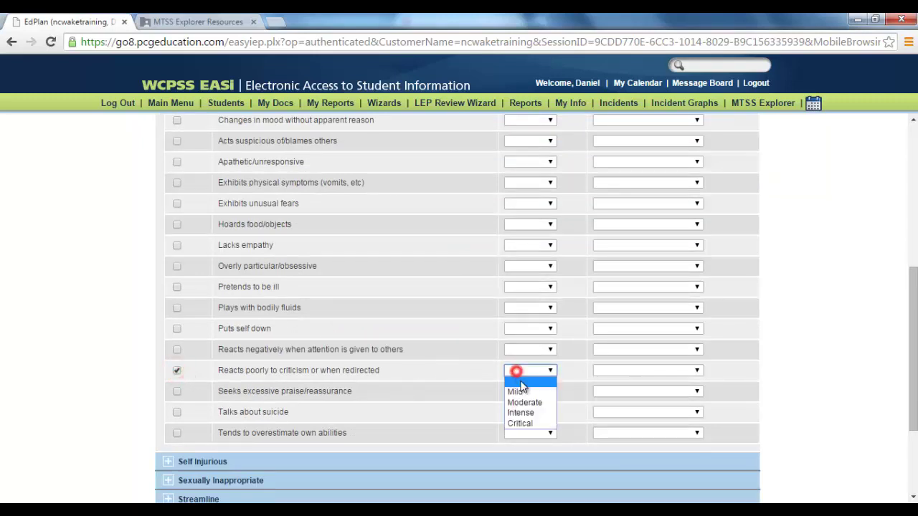
{"action": "left_click", "coordinate": [529, 423]}
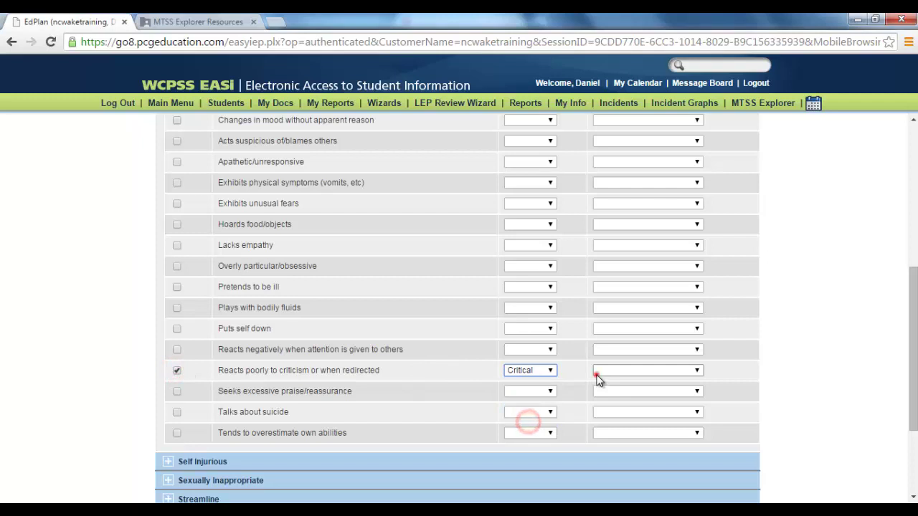
{"action": "left_click", "coordinate": [596, 374]}
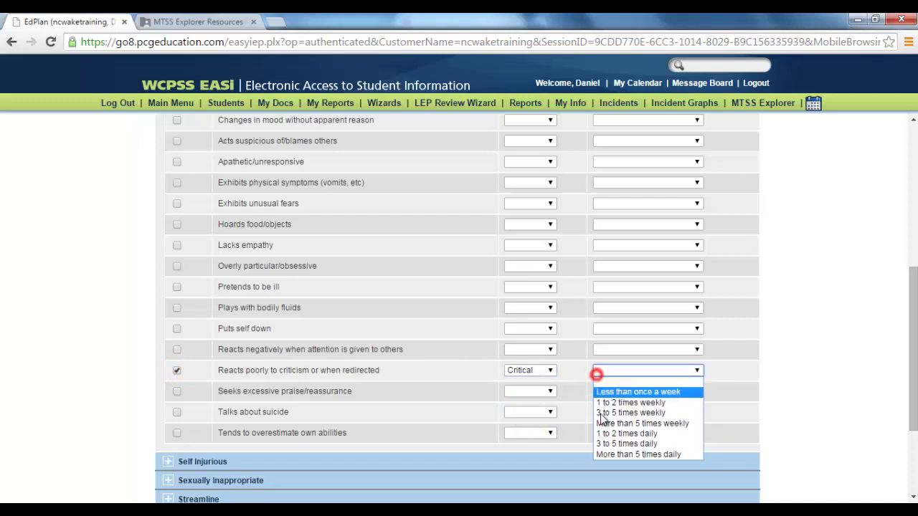
{"action": "left_click", "coordinate": [606, 454]}
Rate 'Puts self down' as Intense, 1 to 2 times daily.
{"action": "left_click", "coordinate": [177, 329]}
{"action": "left_click", "coordinate": [508, 330]}
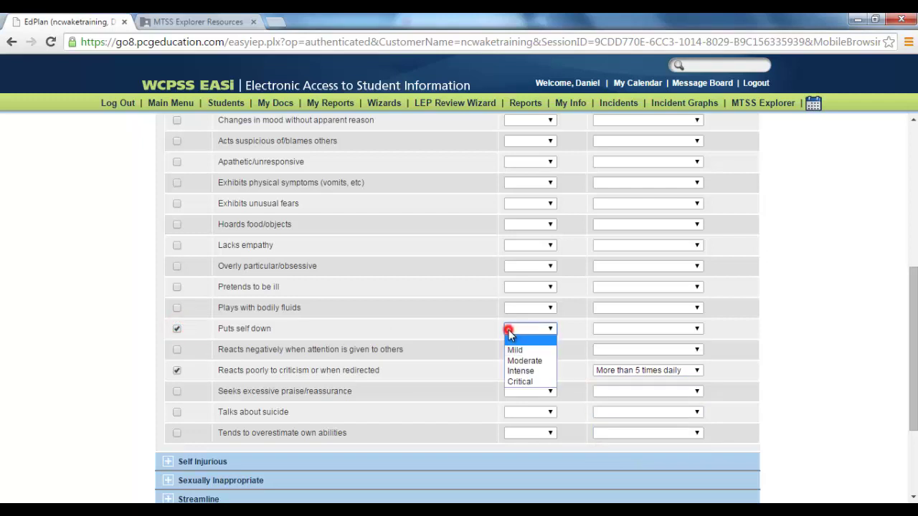
{"action": "left_click", "coordinate": [518, 369]}
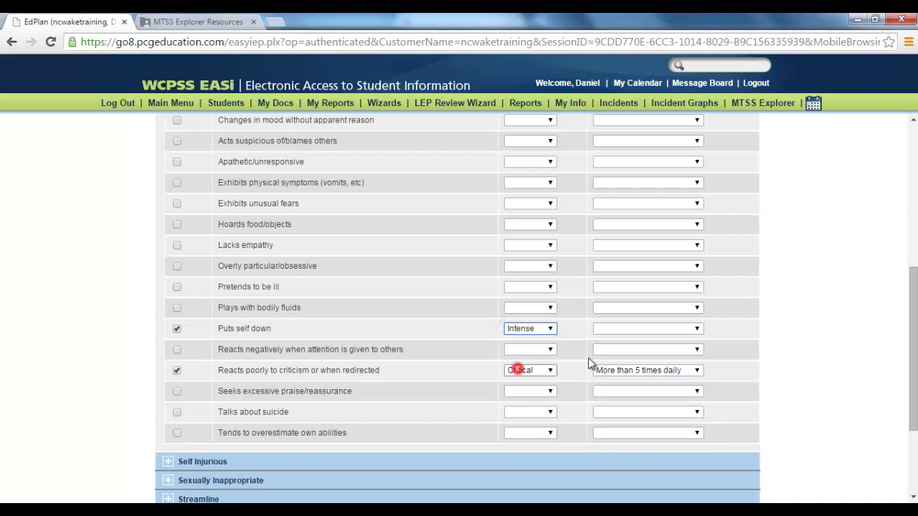
{"action": "left_click", "coordinate": [598, 329]}
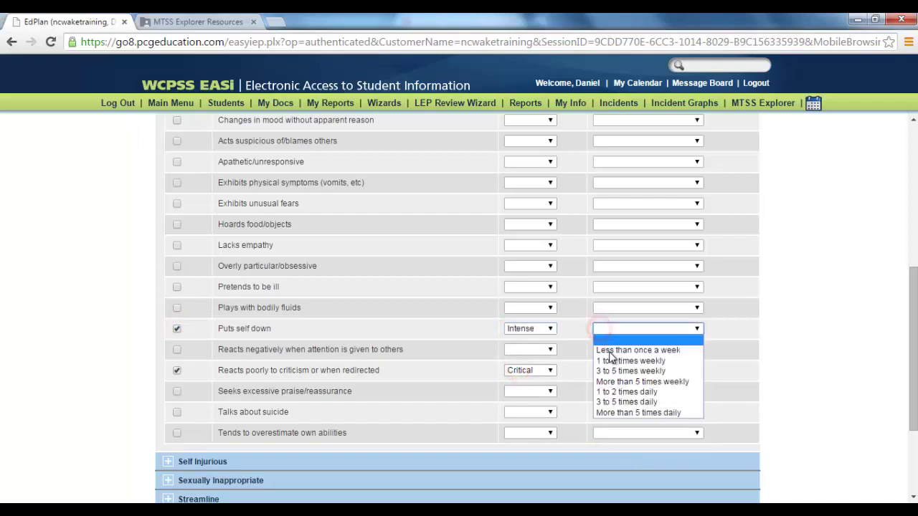
{"action": "left_click", "coordinate": [621, 393]}
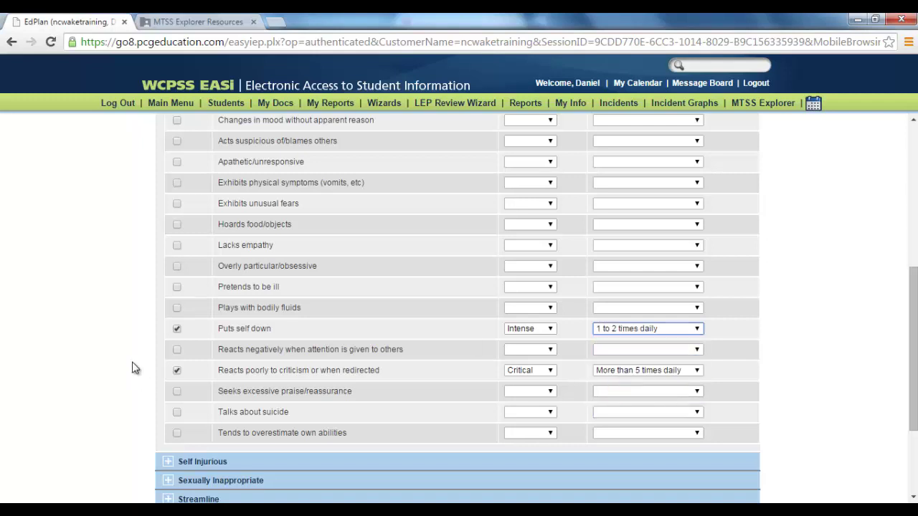
{"action": "scroll", "coordinate": [133, 356], "scroll_direction": "down", "scroll_amount": 2}
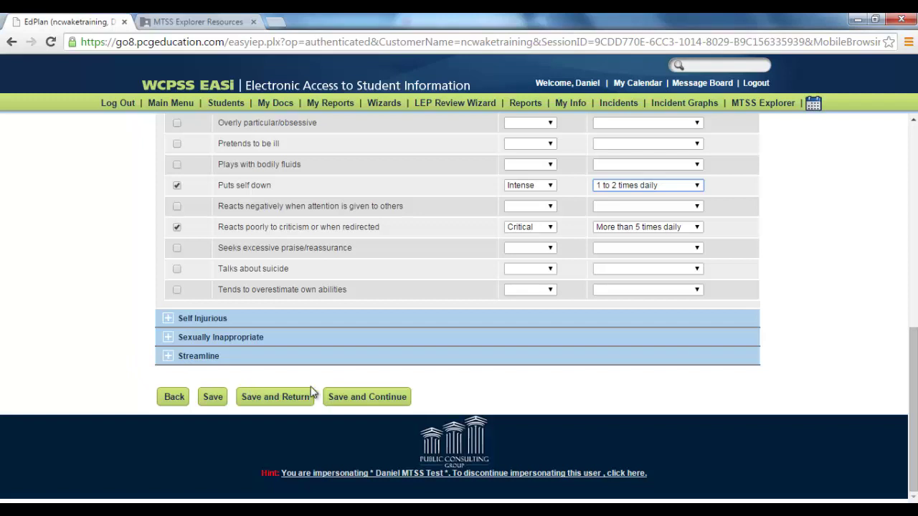
Save the Self Concept ratings and open the Non-Compliance behaviors for the second student.
{"action": "left_click", "coordinate": [342, 403]}
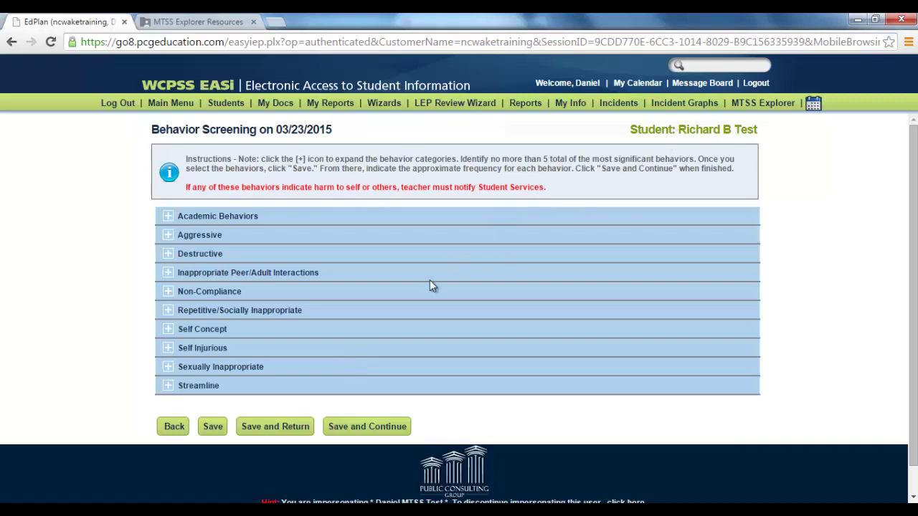
{"action": "left_click", "coordinate": [167, 292]}
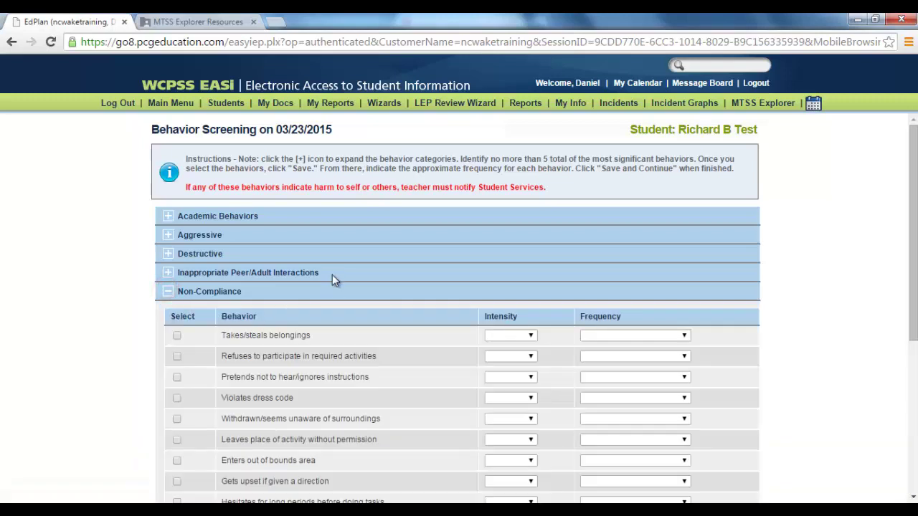
Tick 'Pretends not to hear/ignores instructions' and rate it Intense, 3 to 5 times daily.
{"action": "scroll", "coordinate": [332, 273], "scroll_direction": "down", "scroll_amount": 2}
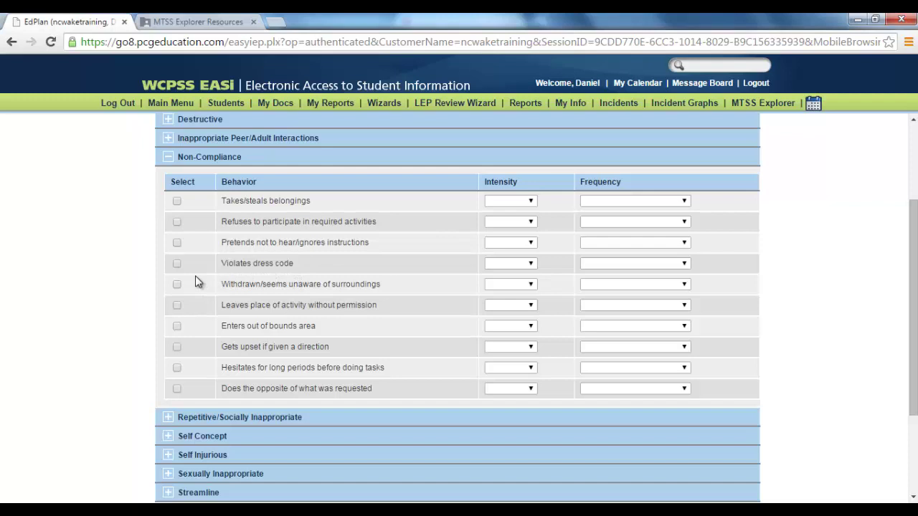
{"action": "left_click", "coordinate": [177, 243]}
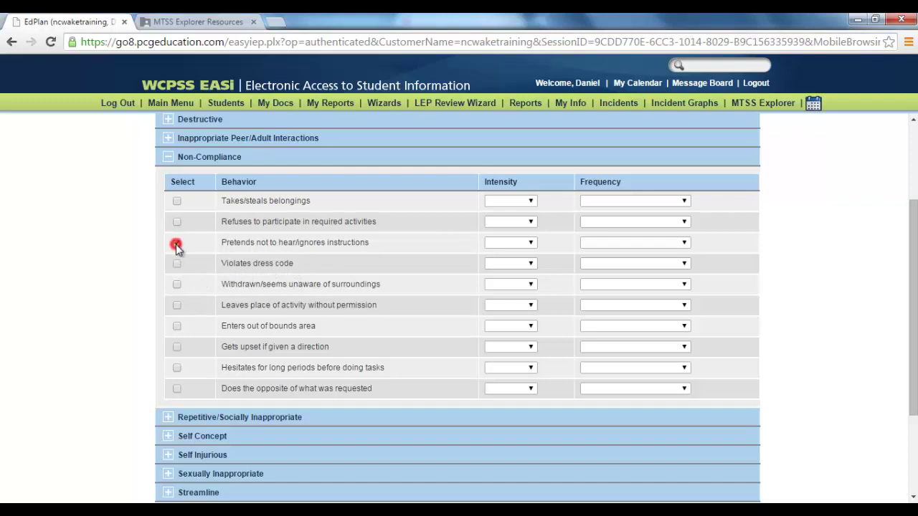
{"action": "left_click", "coordinate": [516, 244]}
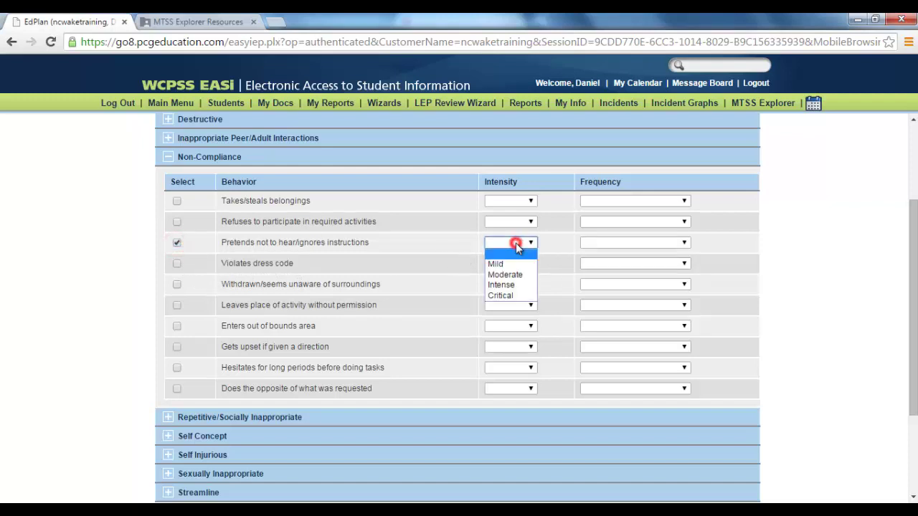
{"action": "left_click", "coordinate": [510, 286]}
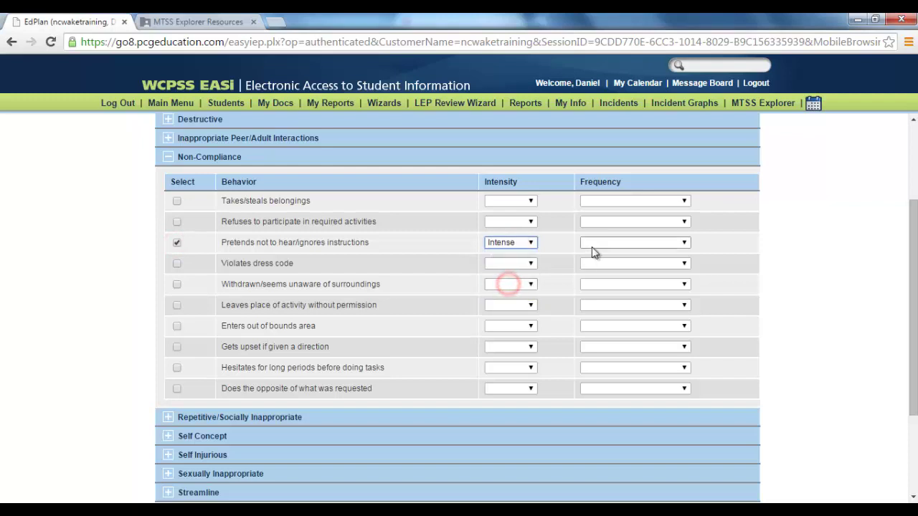
{"action": "left_click", "coordinate": [591, 246]}
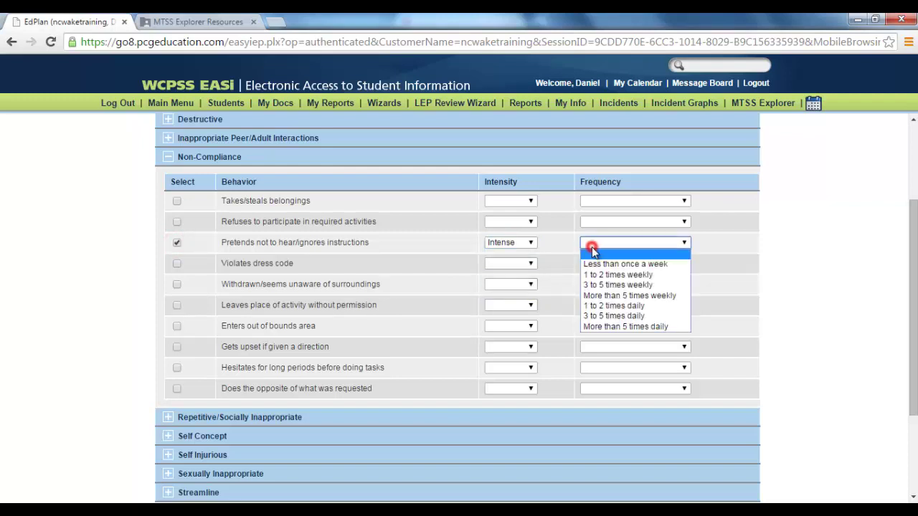
{"action": "left_click", "coordinate": [612, 317]}
{"action": "scroll", "coordinate": [112, 266], "scroll_direction": "down", "scroll_amount": 2}
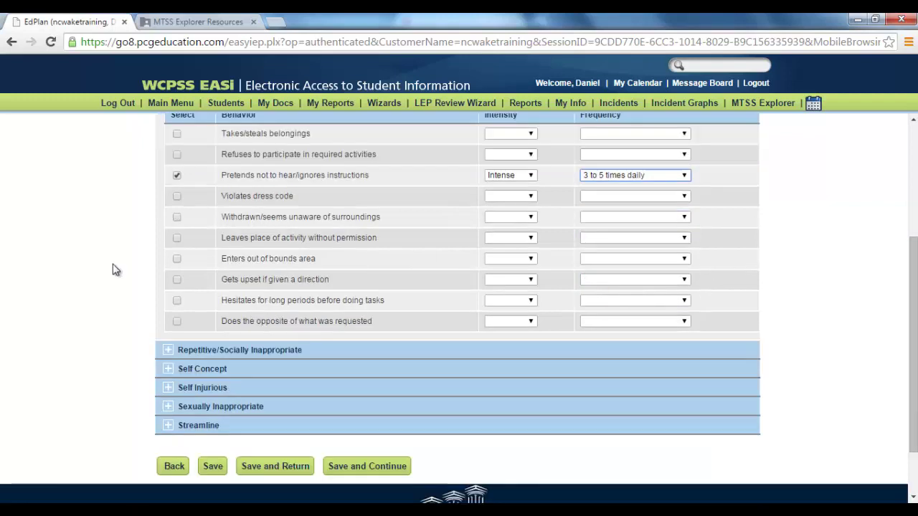
{"action": "scroll", "coordinate": [113, 270], "scroll_direction": "down", "scroll_amount": 1}
Under Repetitive/Socially Inappropriate, rate Talks excessively Critical and Will not sit still Intense, each over 5 times daily.
{"action": "left_click", "coordinate": [167, 282]}
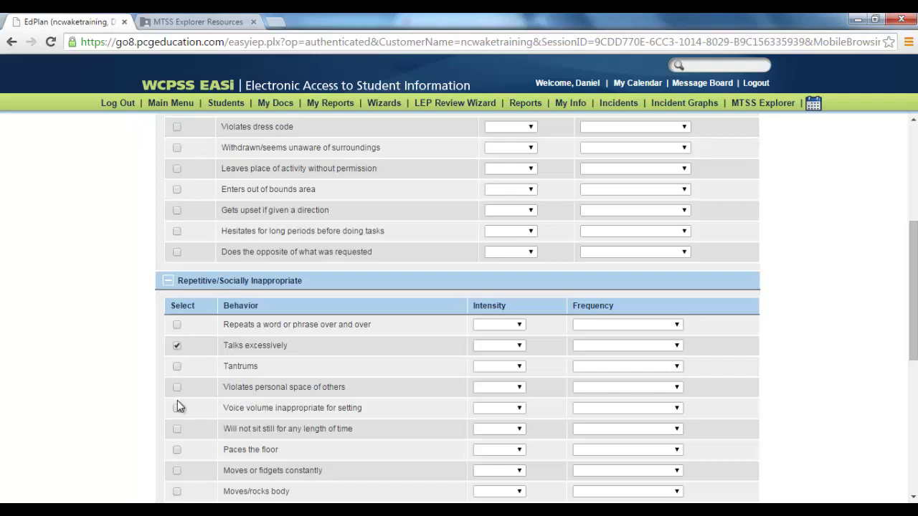
{"action": "left_click", "coordinate": [177, 429]}
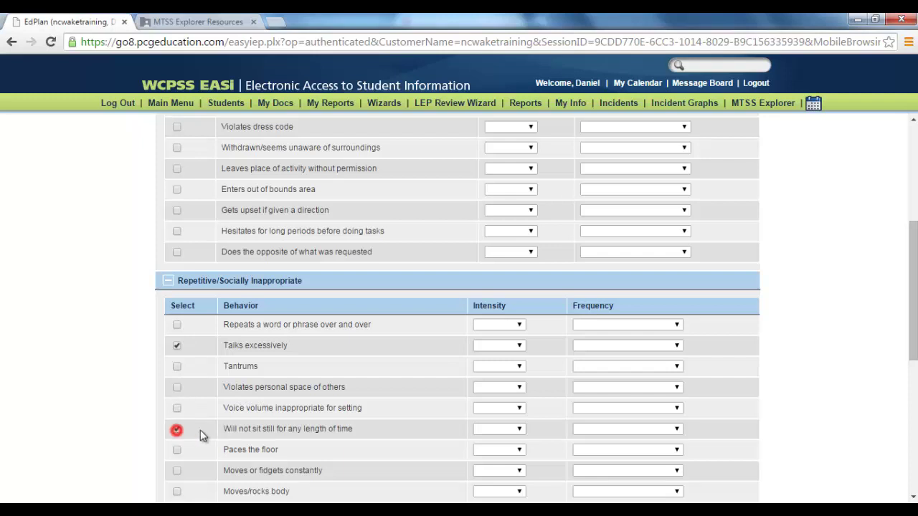
{"action": "left_click", "coordinate": [495, 351]}
{"action": "left_click", "coordinate": [492, 397]}
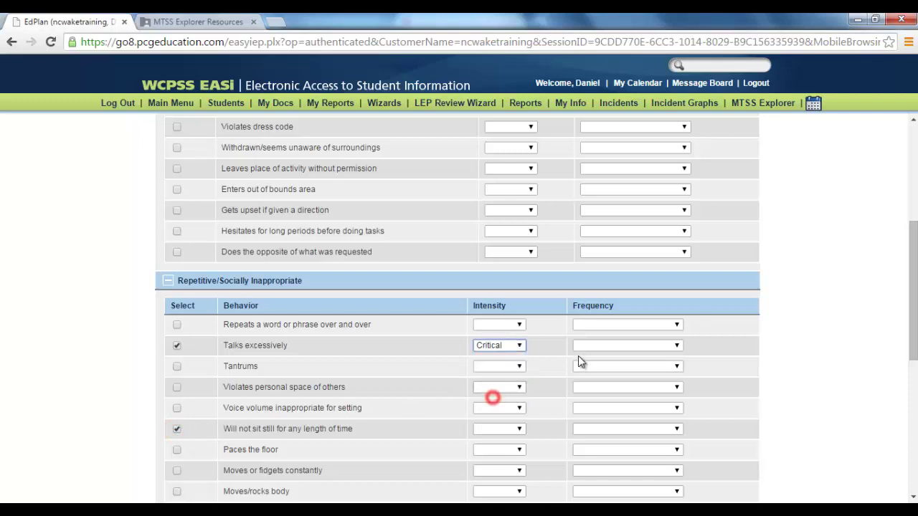
{"action": "left_click", "coordinate": [580, 350]}
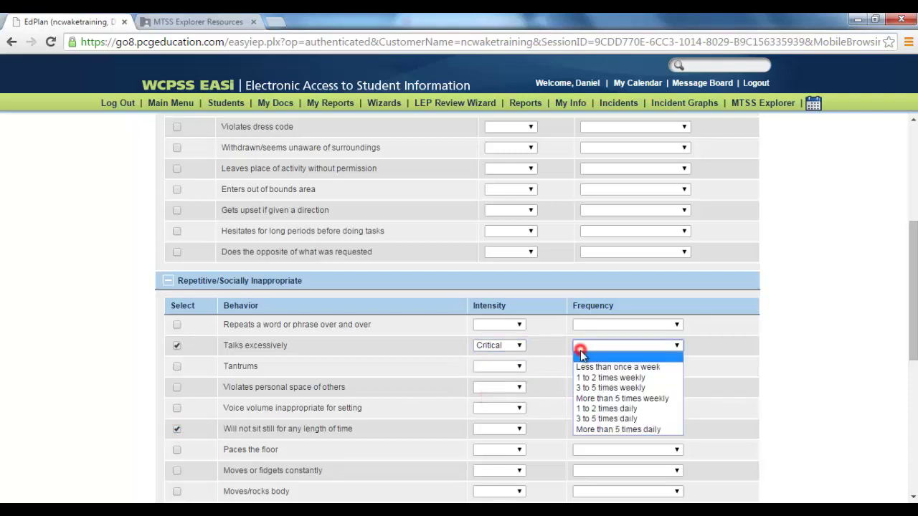
{"action": "left_click", "coordinate": [589, 428]}
{"action": "left_click", "coordinate": [504, 428]}
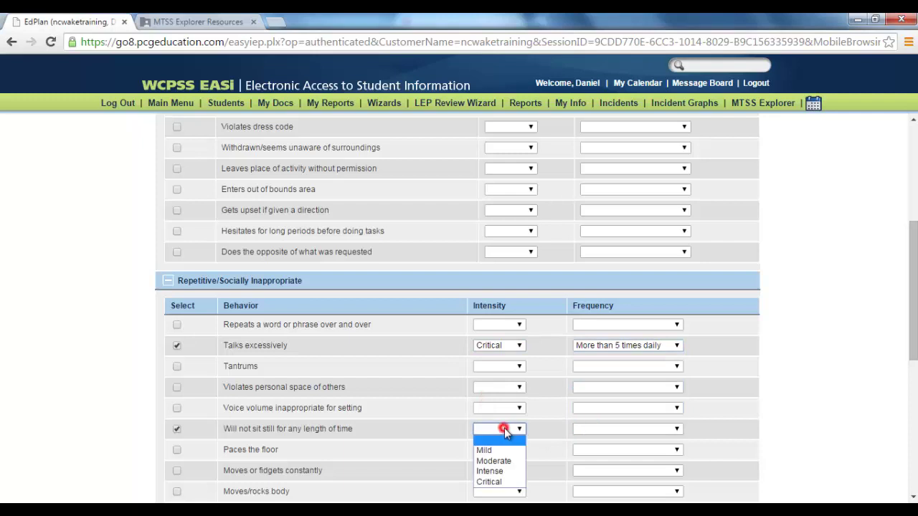
{"action": "left_click", "coordinate": [494, 472]}
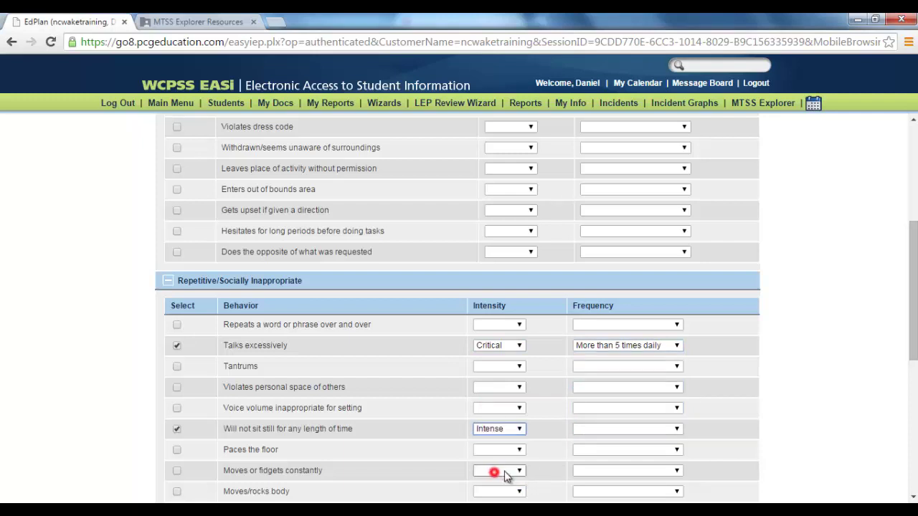
{"action": "left_click", "coordinate": [583, 430]}
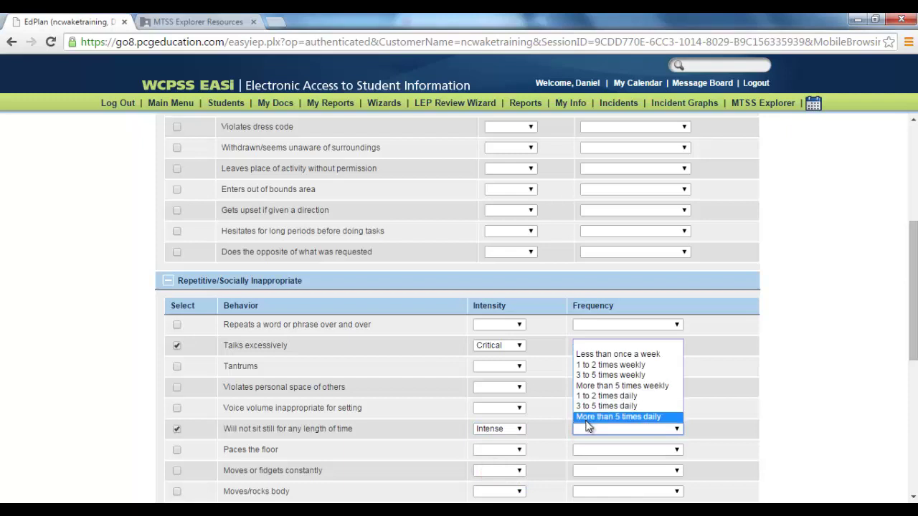
{"action": "left_click", "coordinate": [586, 417]}
{"action": "scroll", "coordinate": [118, 319], "scroll_direction": "down", "scroll_amount": 5}
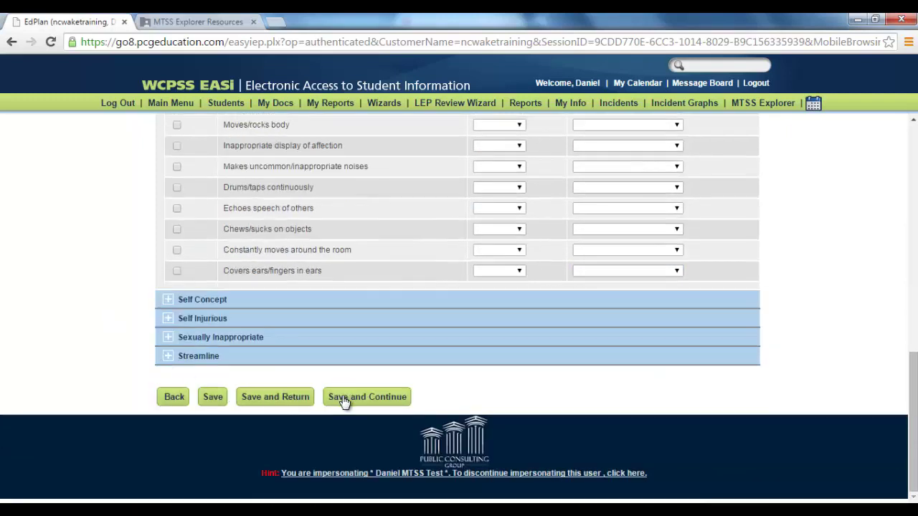
Save the second student's ratings, then use Screening for Class Complete at the list bottom.
{"action": "left_click", "coordinate": [344, 398]}
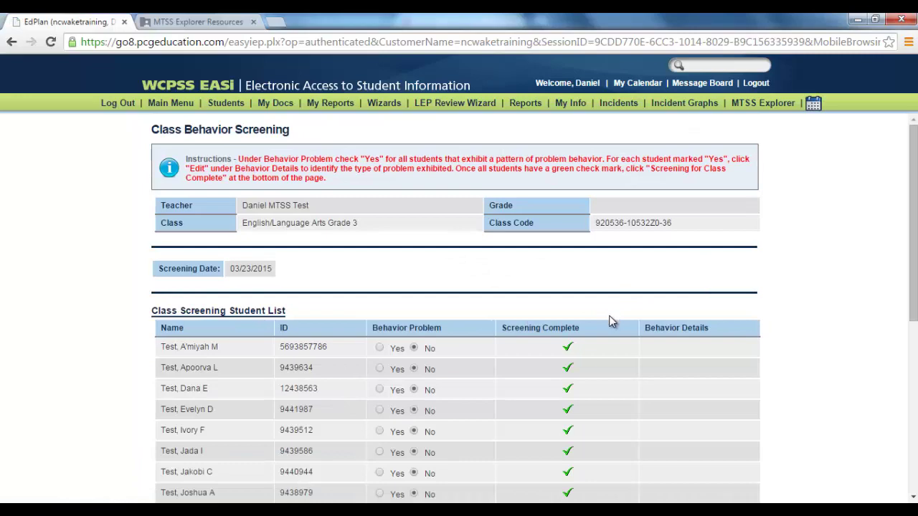
{"action": "scroll", "coordinate": [610, 321], "scroll_direction": "down", "scroll_amount": 4}
{"action": "scroll", "coordinate": [611, 322], "scroll_direction": "down", "scroll_amount": 1}
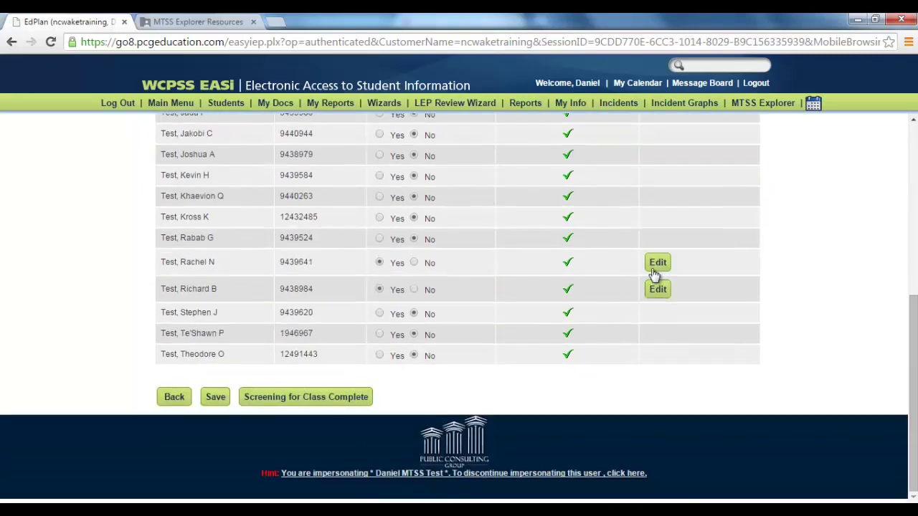
{"action": "left_click", "coordinate": [292, 401]}
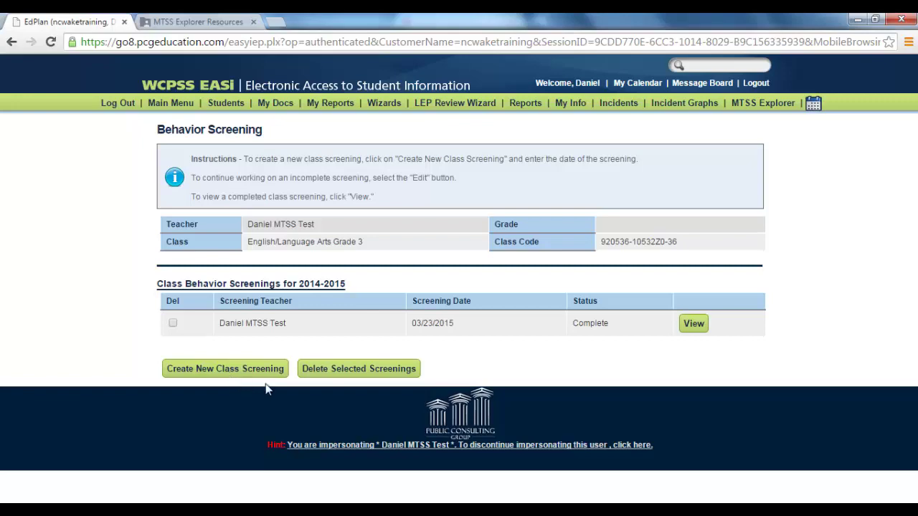
View the completed screening and the first flagged student's recorded behaviors.
{"action": "left_click", "coordinate": [684, 326]}
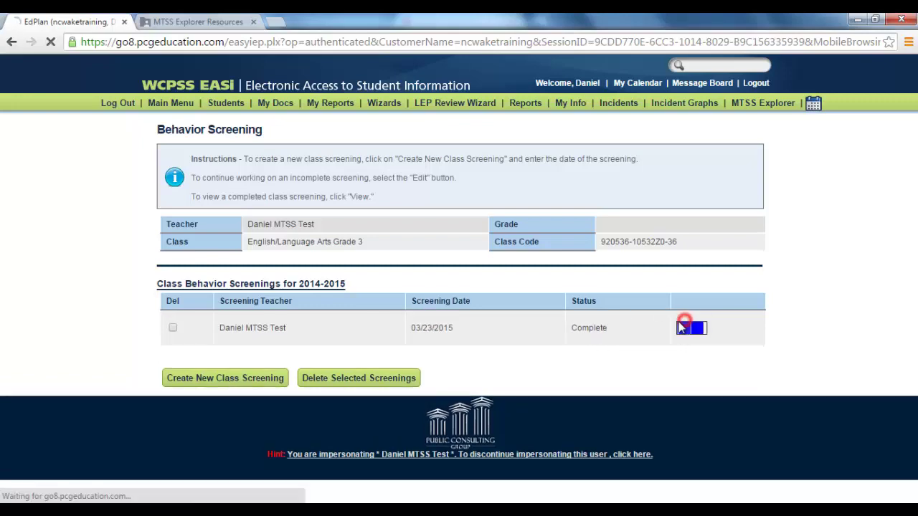
{"action": "scroll", "coordinate": [604, 339], "scroll_direction": "down", "scroll_amount": 5}
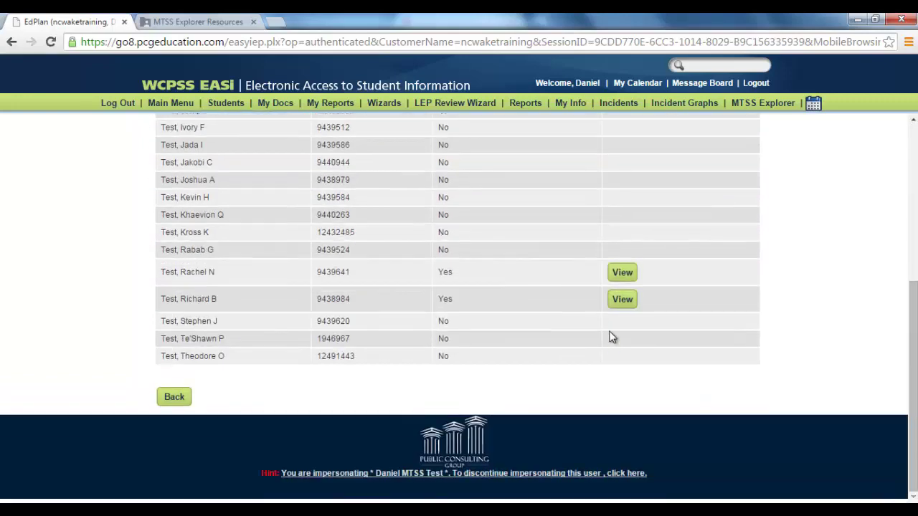
{"action": "left_click", "coordinate": [622, 275]}
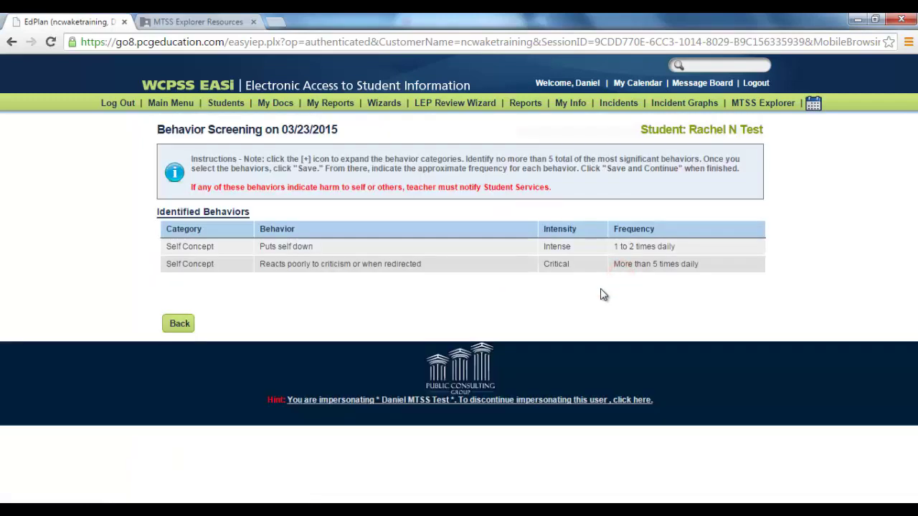
Return to the list of class screenings and go to the MTSS Explorer.
{"action": "left_click", "coordinate": [177, 325]}
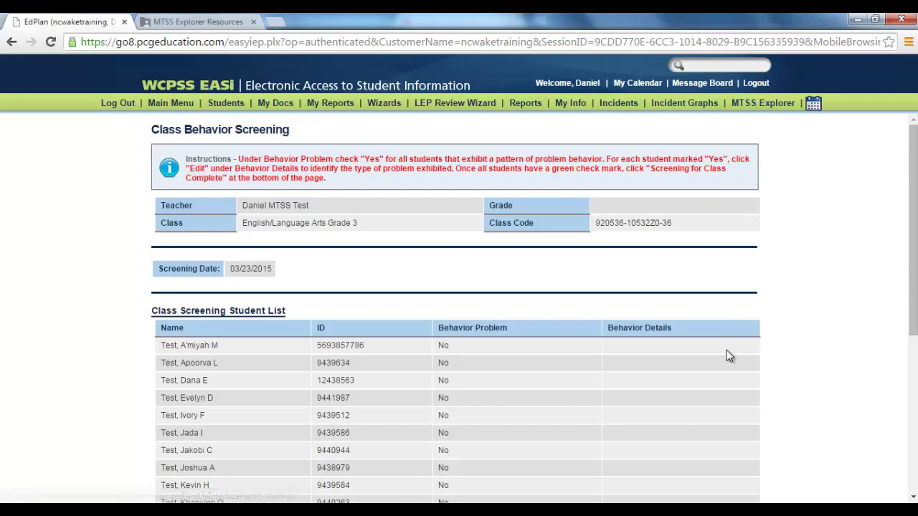
{"action": "scroll", "coordinate": [727, 351], "scroll_direction": "down", "scroll_amount": 5}
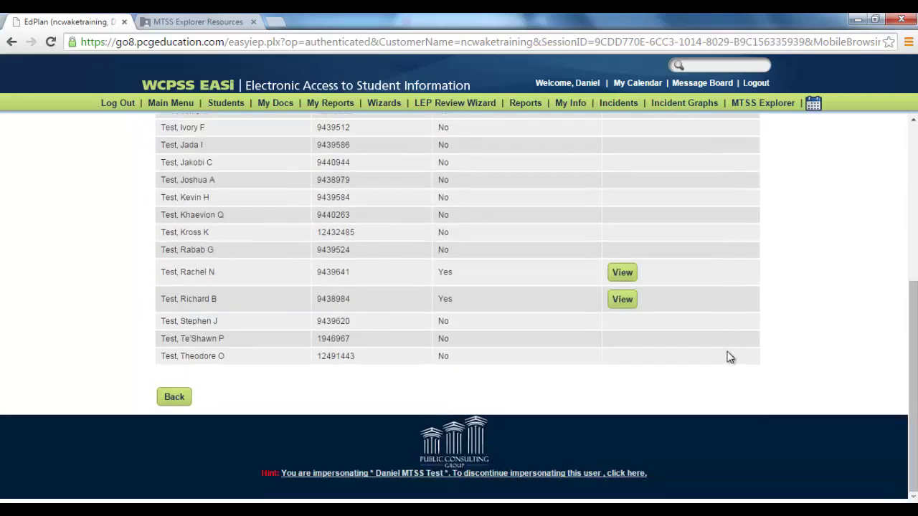
{"action": "left_click", "coordinate": [165, 400]}
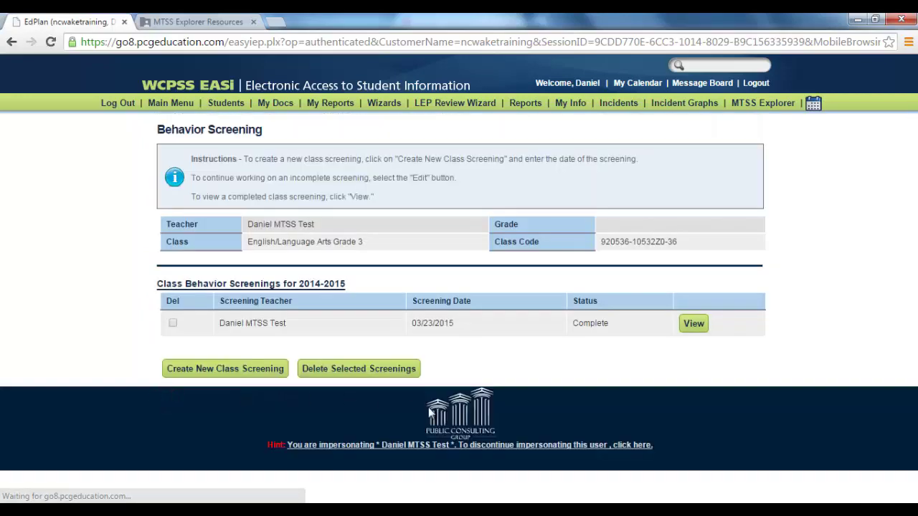
{"action": "left_click", "coordinate": [741, 106]}
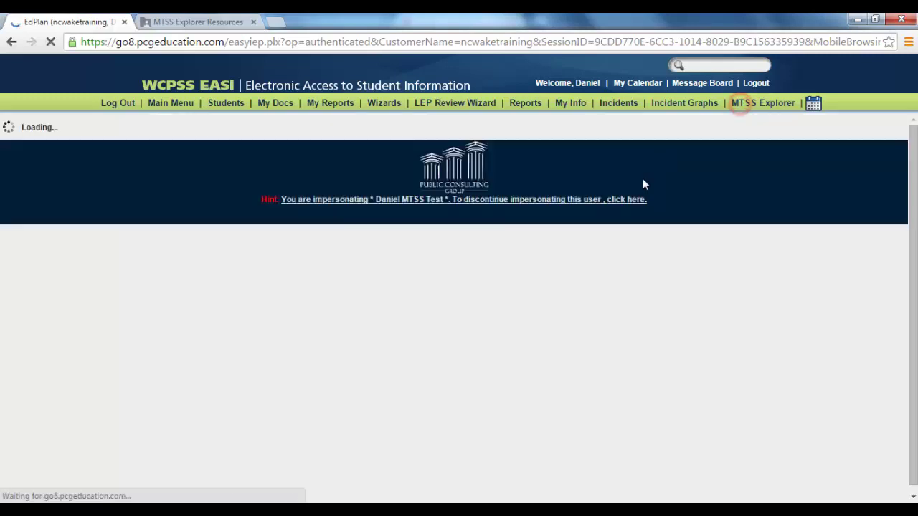